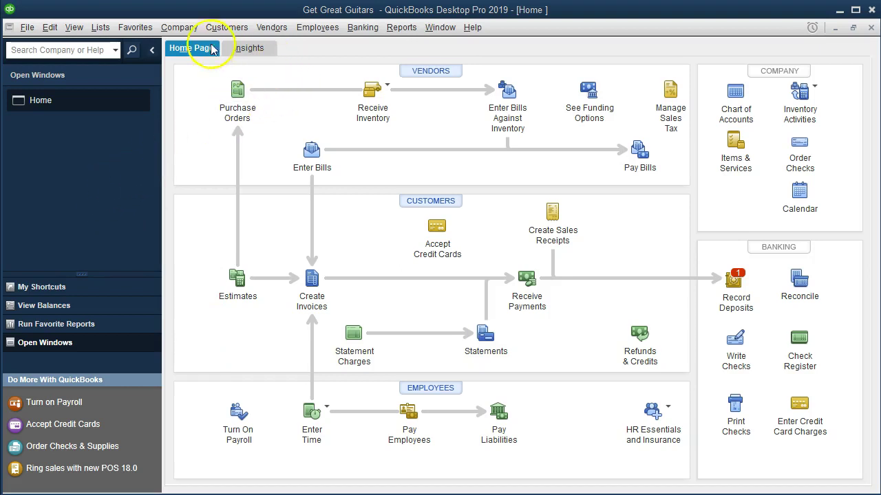
- Open the Balance Sheet Standard report from Reports > Company & Financial
click(73, 27)
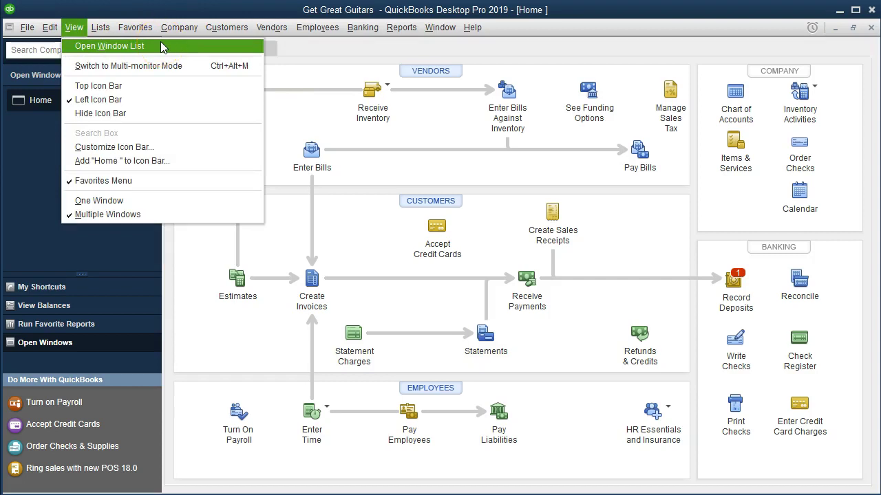
click(29, 148)
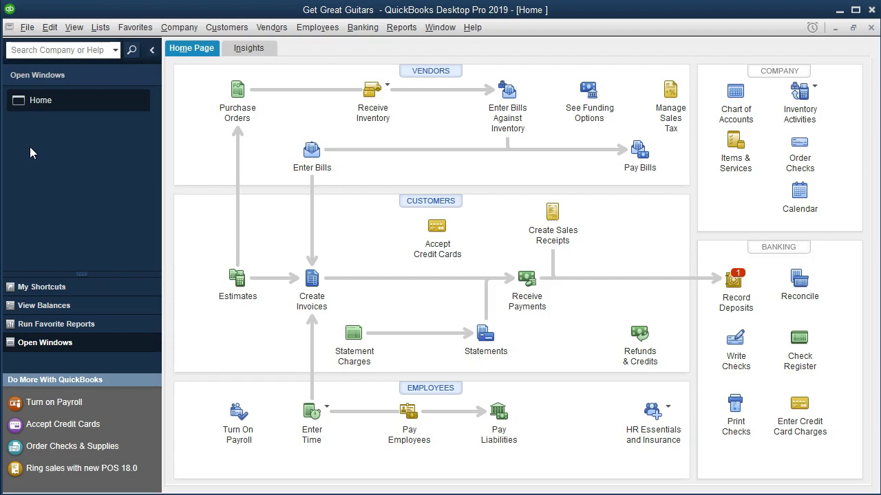
click(402, 27)
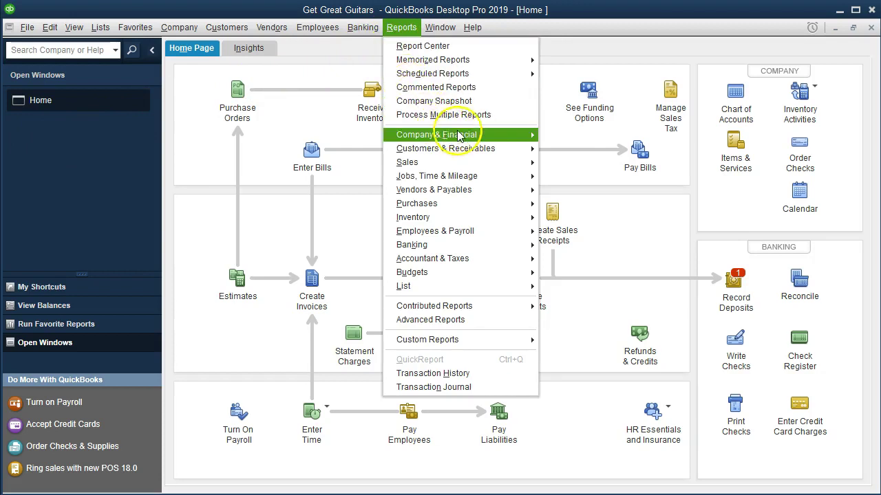
mouse_move(506, 134)
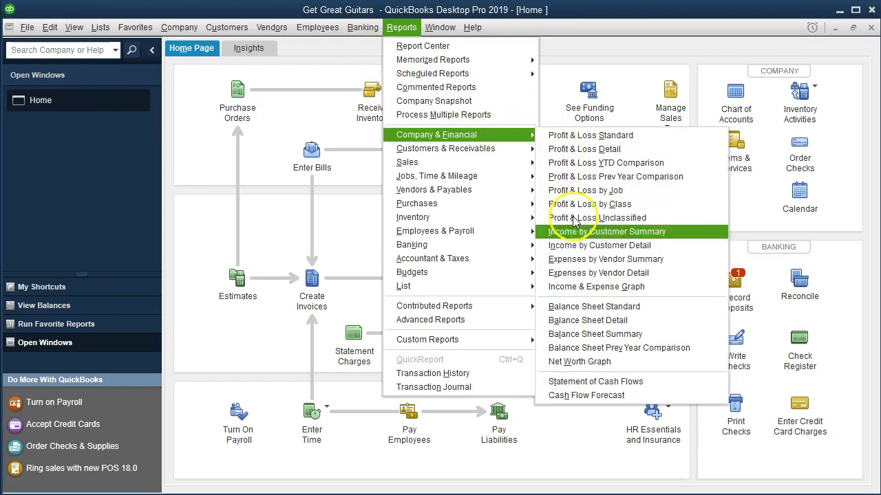
click(657, 316)
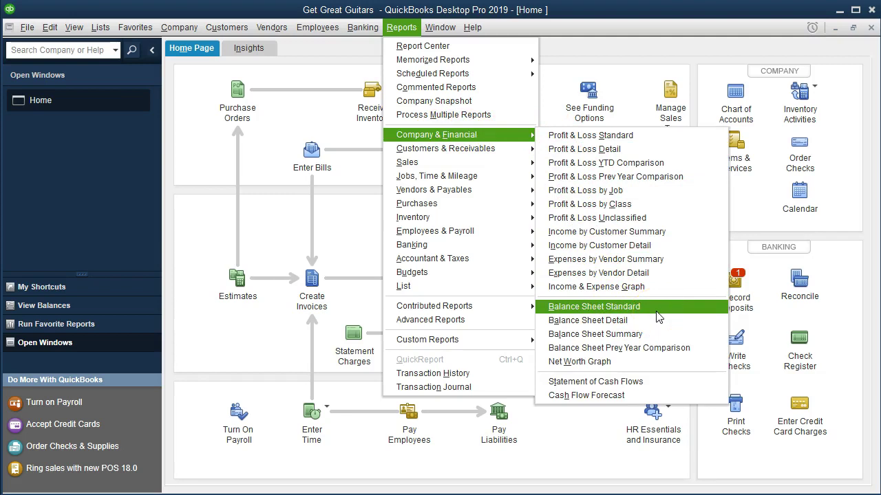
click(658, 313)
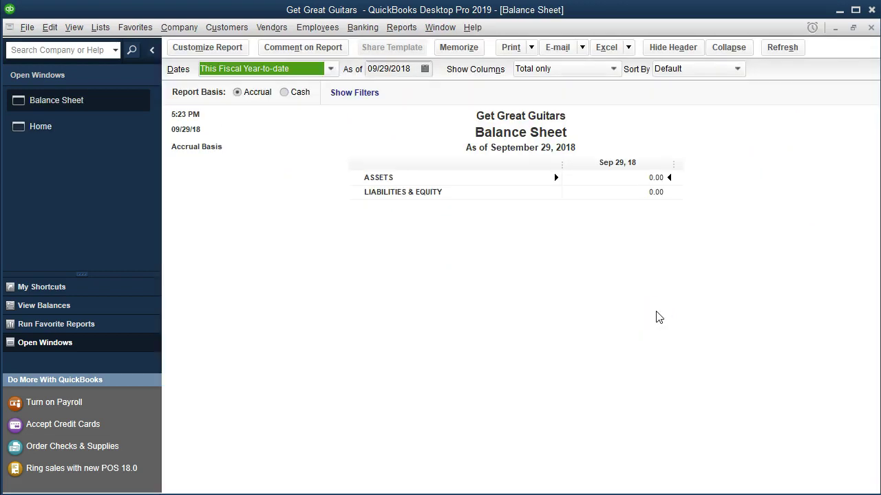
- Set the Balance Sheet's As of date to 12/31/2019
key(Tab)
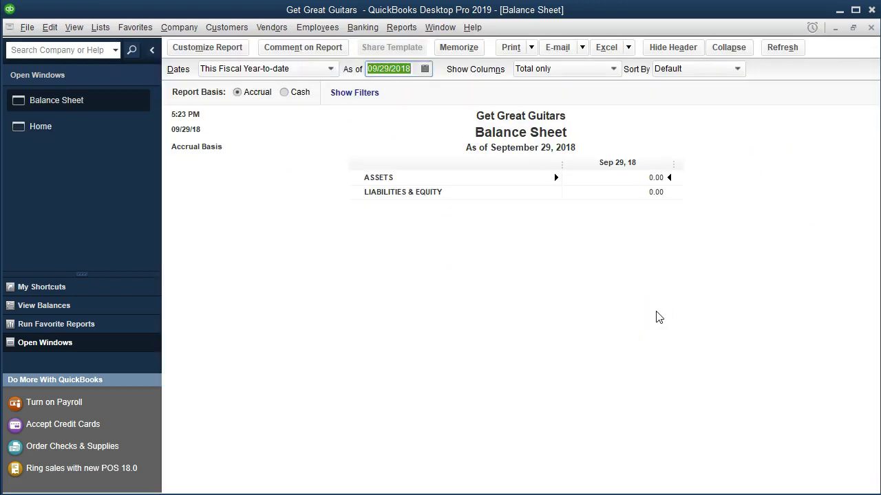
text(123119)
key(Tab)
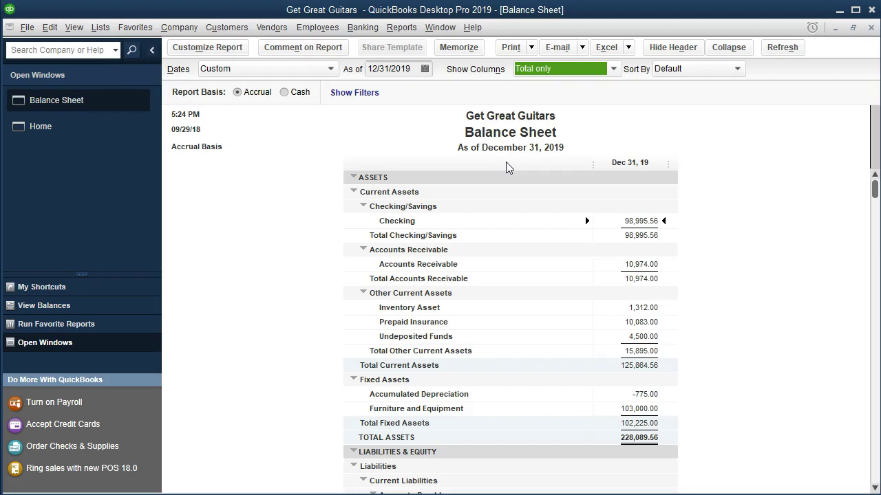
- Scroll the Balance Sheet down to the Liabilities & Equity section
click(453, 142)
click(460, 162)
scroll(365, 276, down, 7)
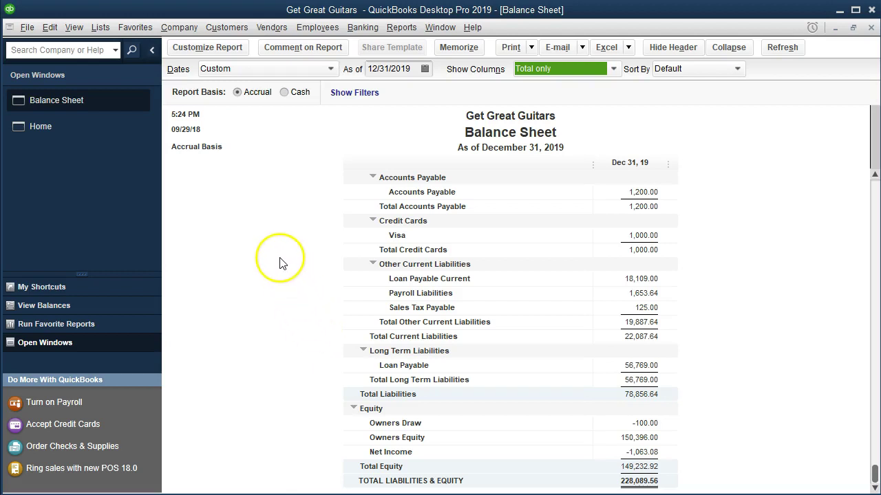
click(531, 48)
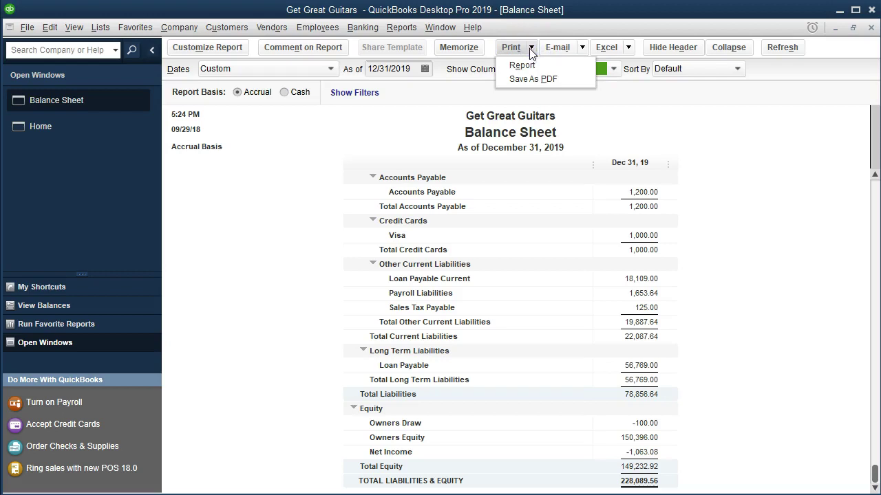
click(523, 65)
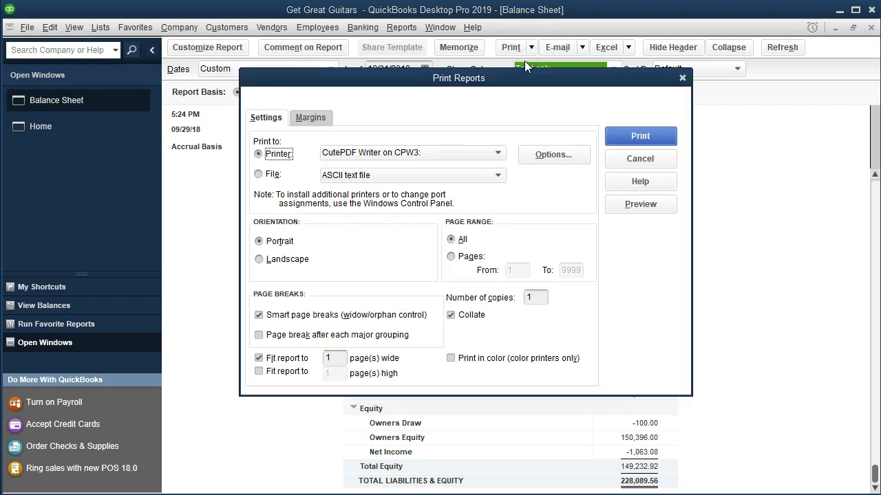
click(625, 203)
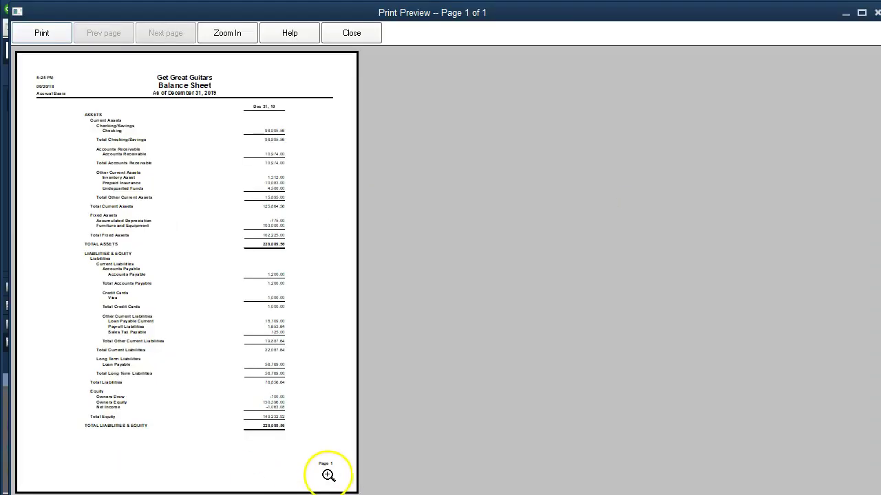
click(328, 475)
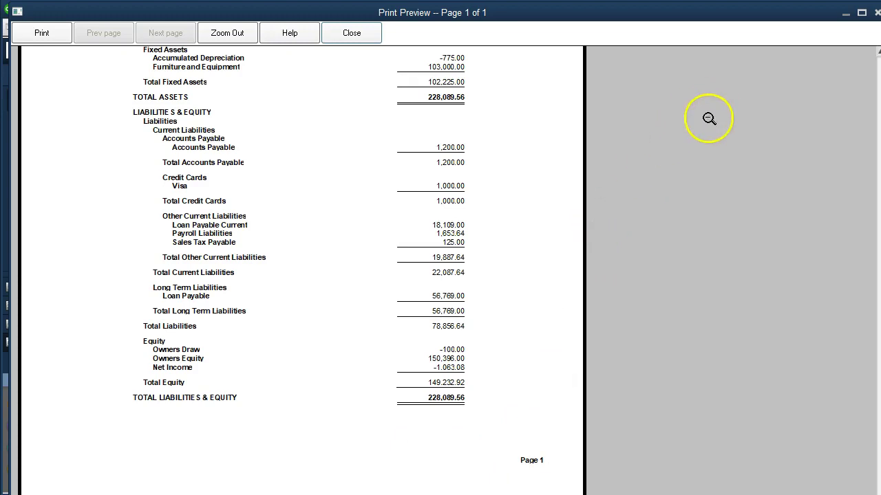
drag(796, 16, 760, 18)
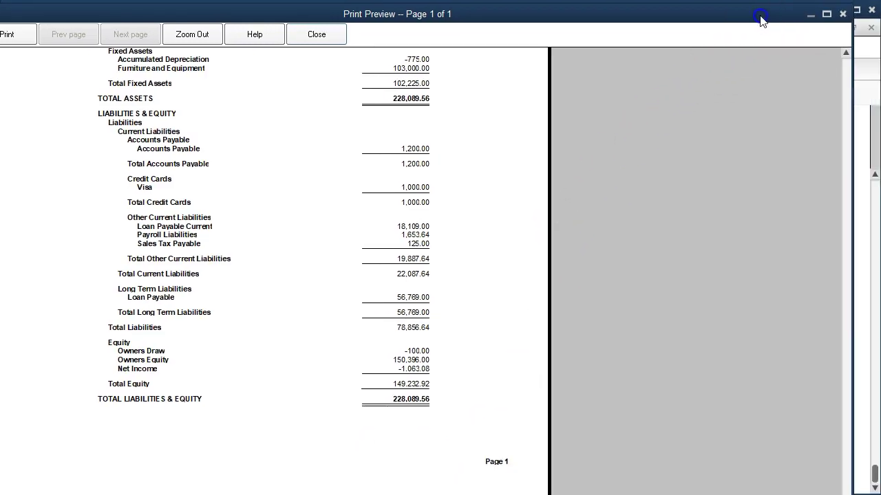
click(843, 14)
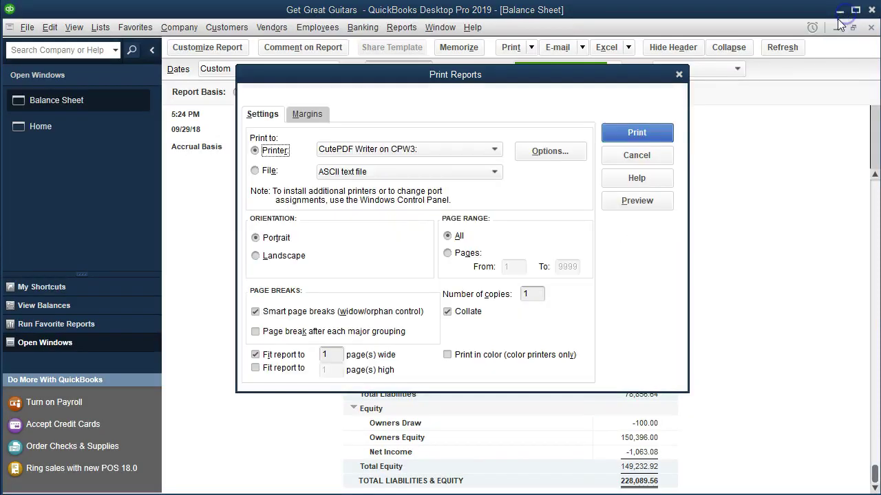
click(678, 75)
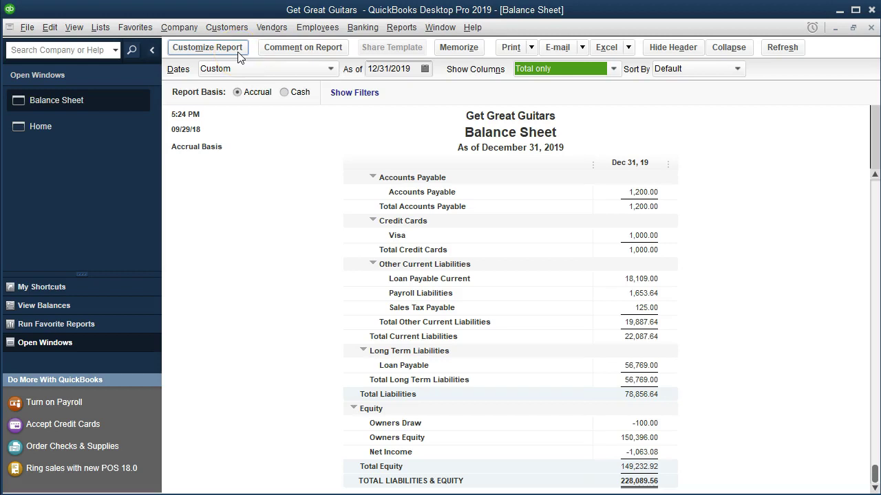
- Turn off Date Prepared, Time Prepared and Report Basis in the report header settings
click(208, 47)
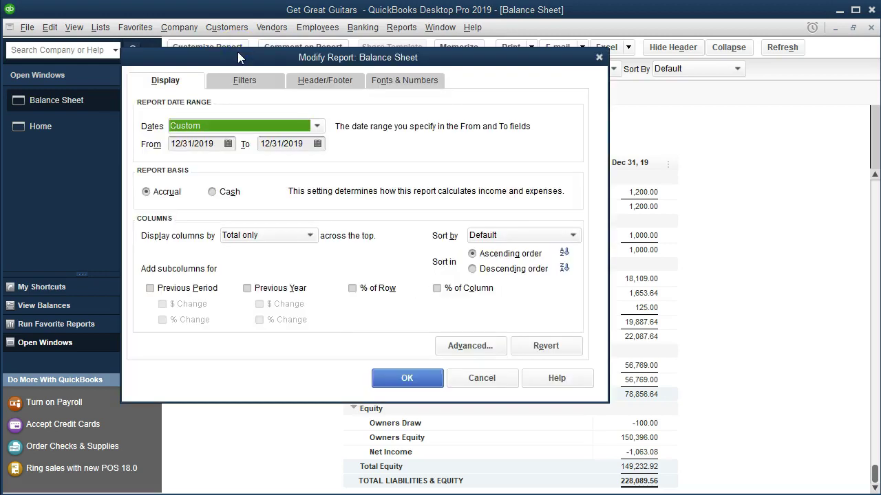
click(295, 83)
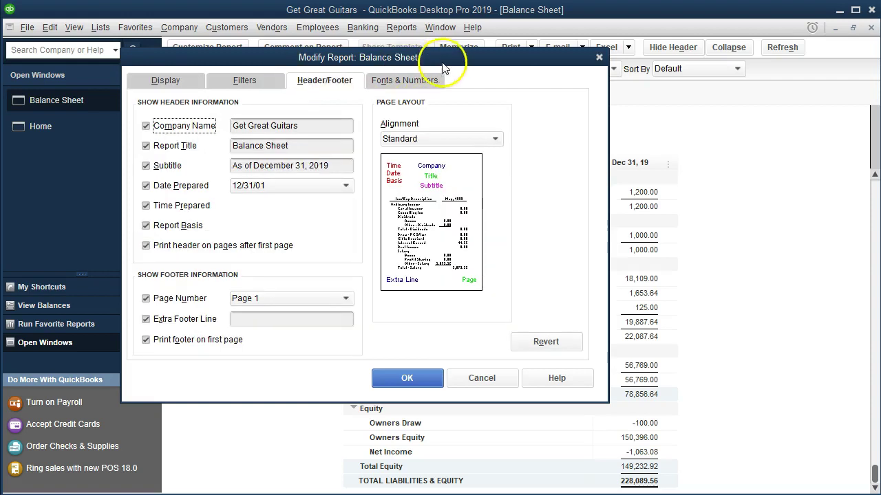
drag(450, 57, 562, 133)
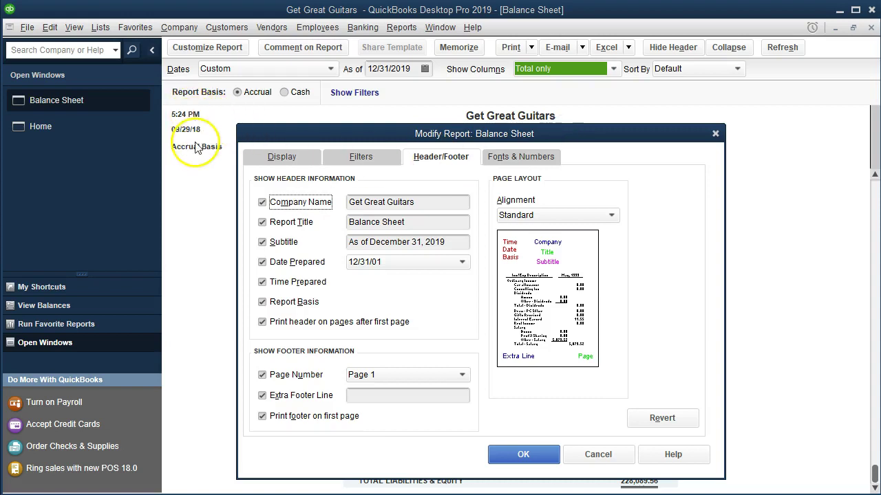
click(262, 262)
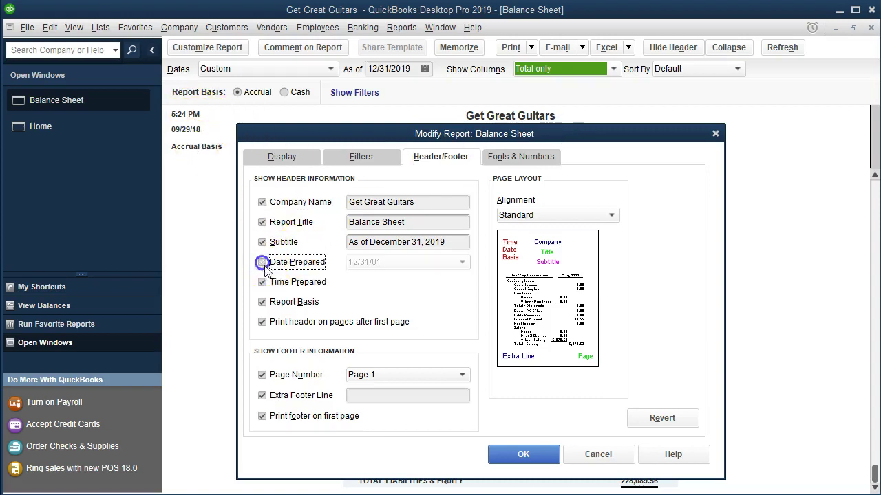
click(262, 282)
click(262, 302)
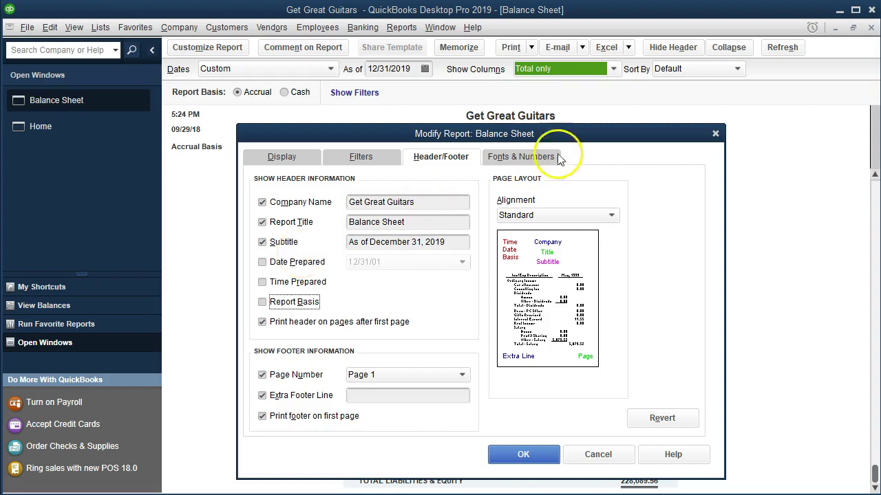
drag(574, 135, 596, 135)
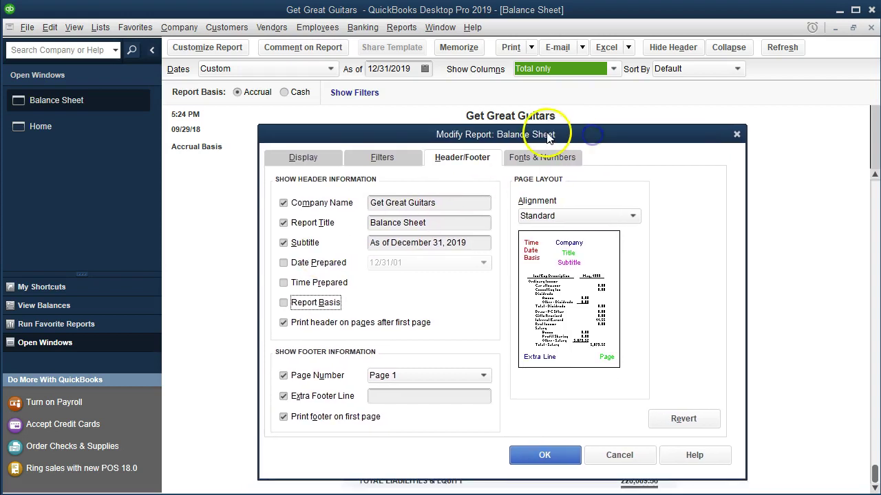
- Append 'Co' to the company name heading, making it 'Get Great Guitars Co'
click(460, 202)
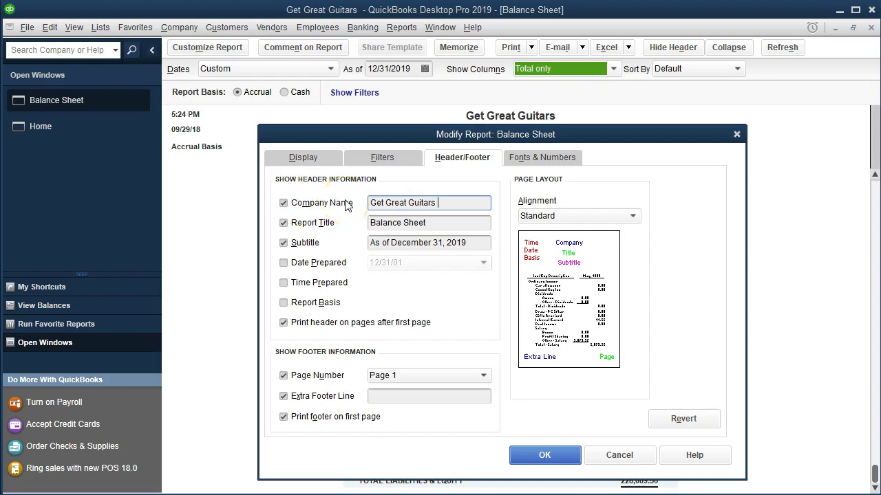
text(Co)
- Change the report title to 'Balance Sheet Adj.'
click(441, 223)
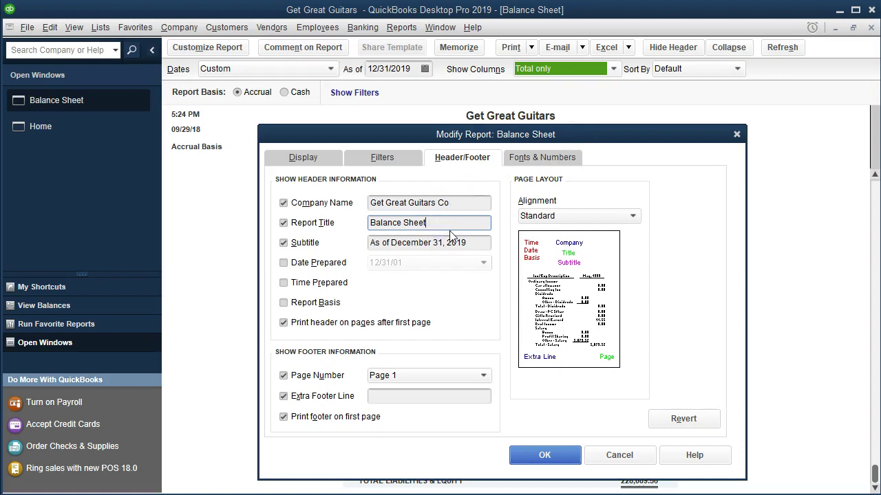
click(434, 232)
text(Adj.)
- Shorten the subtitle to 'Nov & Dec 31, 2019' and apply the header changes
drag(402, 243, 302, 242)
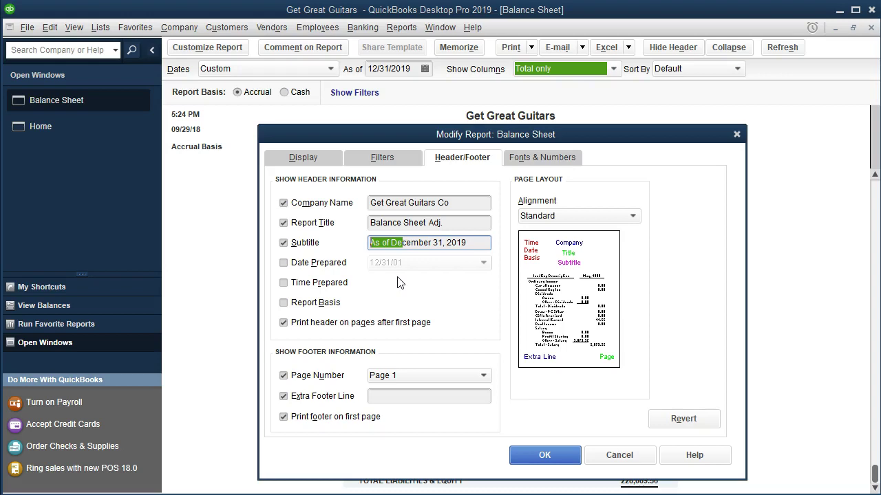
click(482, 242)
click(390, 242)
key(BackSpace)
key(BackSpace)
key(BackSpace)
key(BackSpace)
key(BackSpace)
key(BackSpace)
text(Nov &)
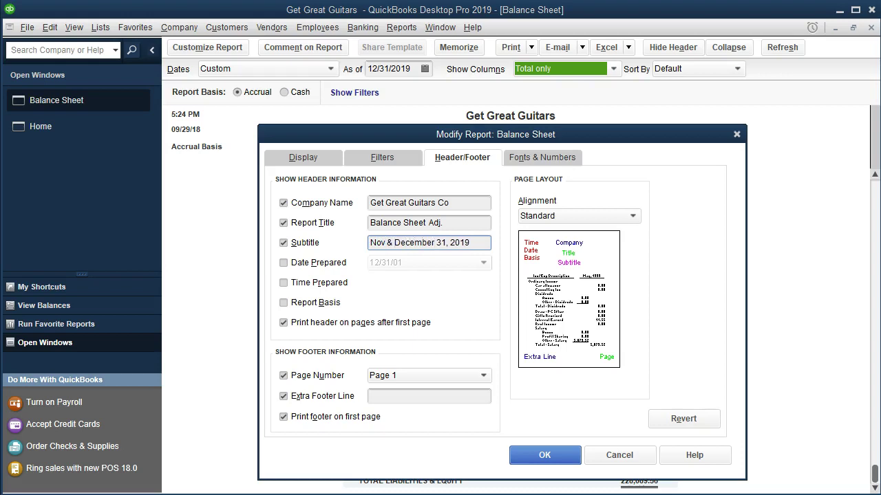
key(BackSpace)
key(BackSpace)
key(BackSpace)
key(BackSpace)
key(BackSpace)
click(429, 241)
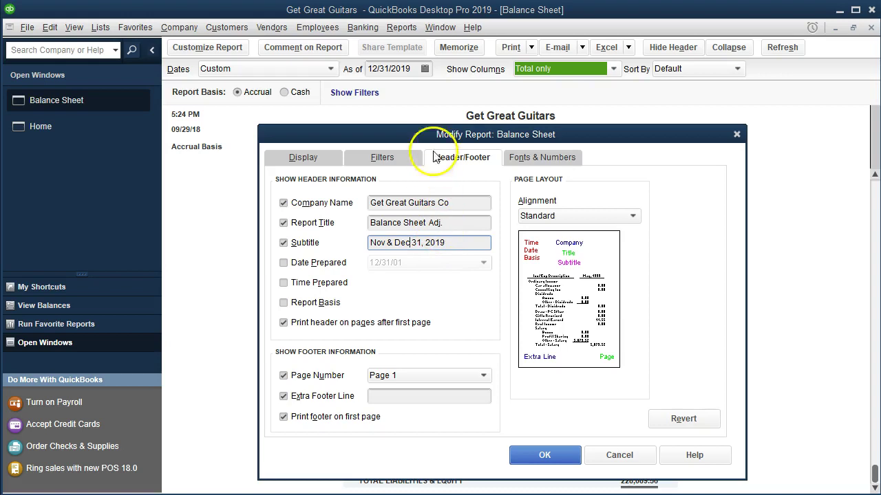
mouse_move(614, 140)
mouse_down()
mouse_move(520, 150)
mouse_move(657, 165)
mouse_move(655, 176)
mouse_move(614, 127)
mouse_up()
click(608, 441)
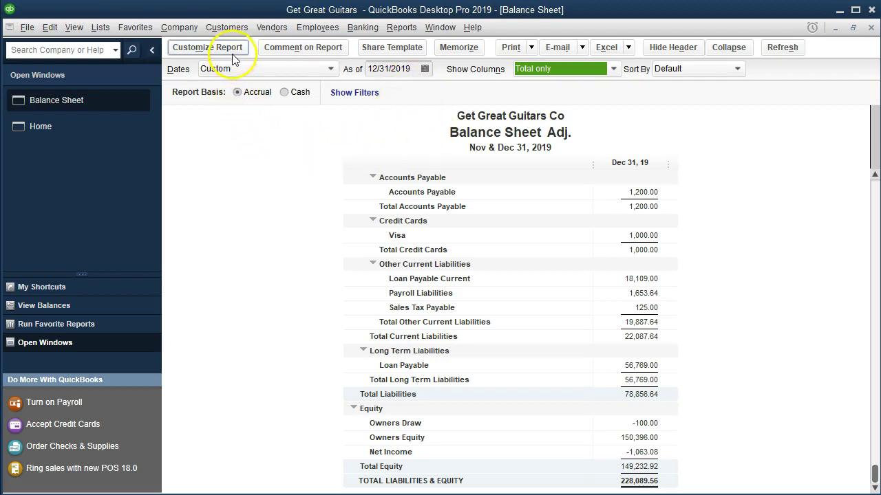
- Set the report header alignment to Left and apply it
click(207, 48)
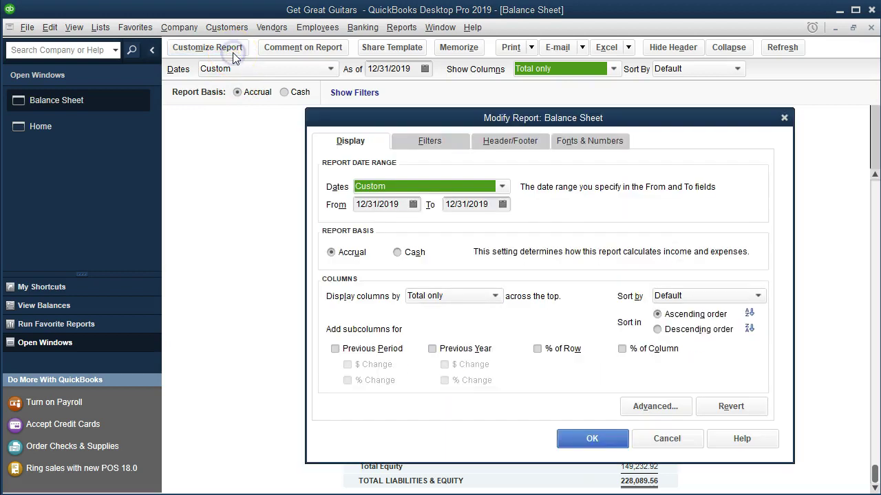
click(487, 142)
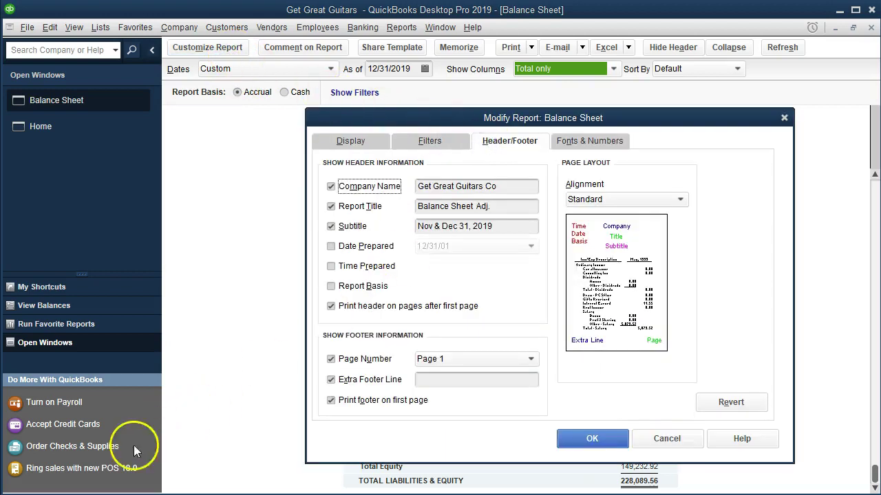
click(686, 201)
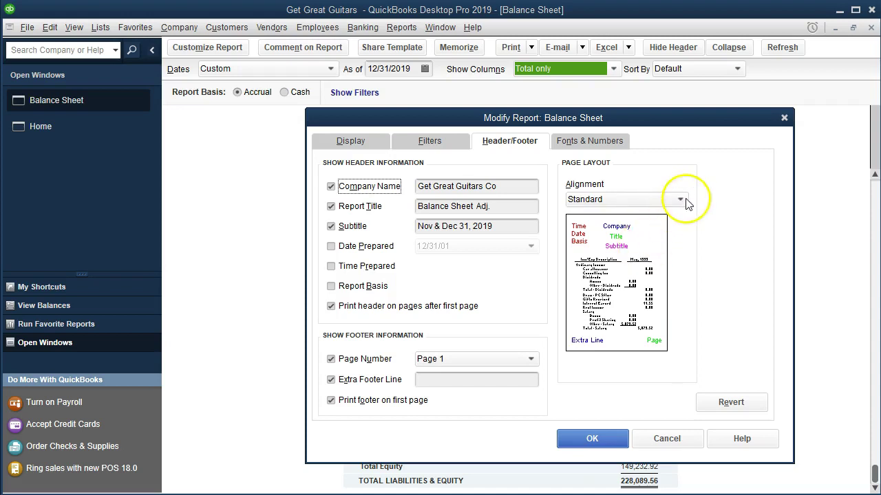
click(578, 234)
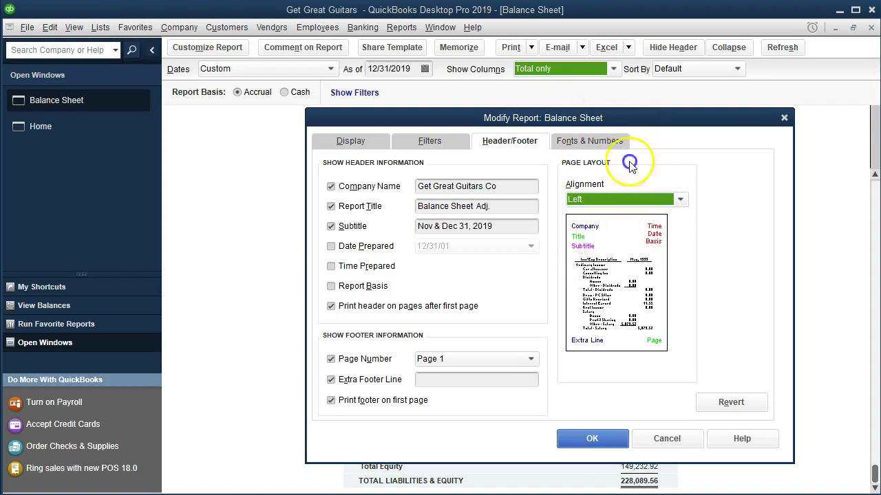
click(582, 454)
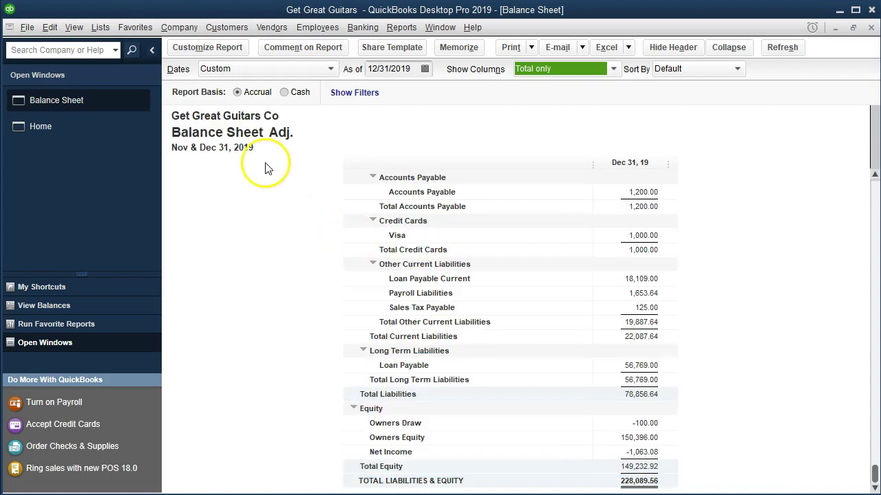
- Try Right header alignment, then revert header/footer settings to Standard defaults
click(233, 48)
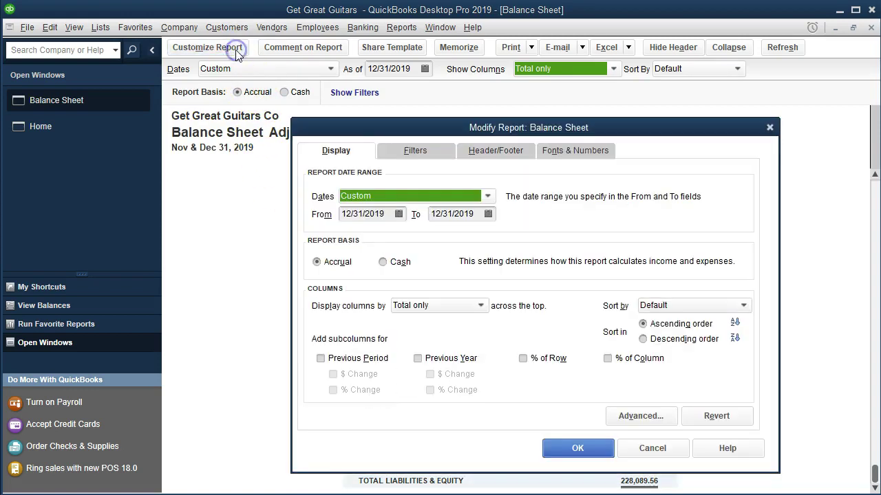
click(508, 150)
click(612, 208)
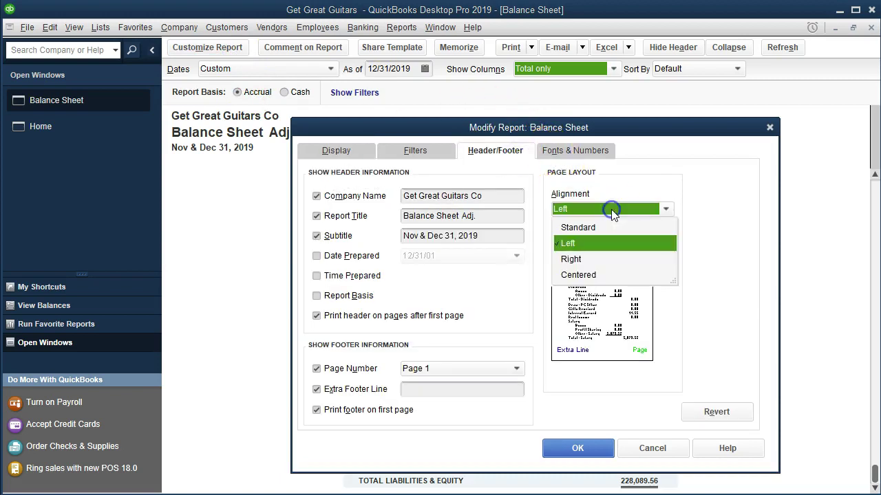
click(584, 259)
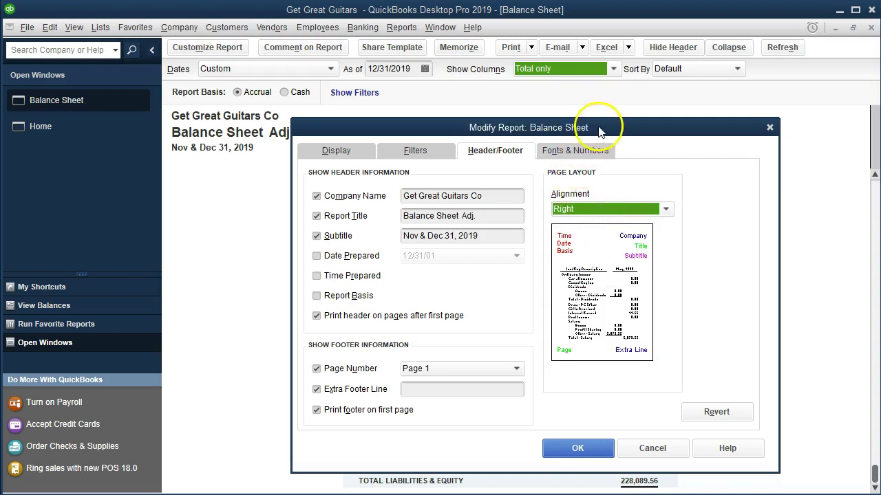
drag(599, 126, 601, 79)
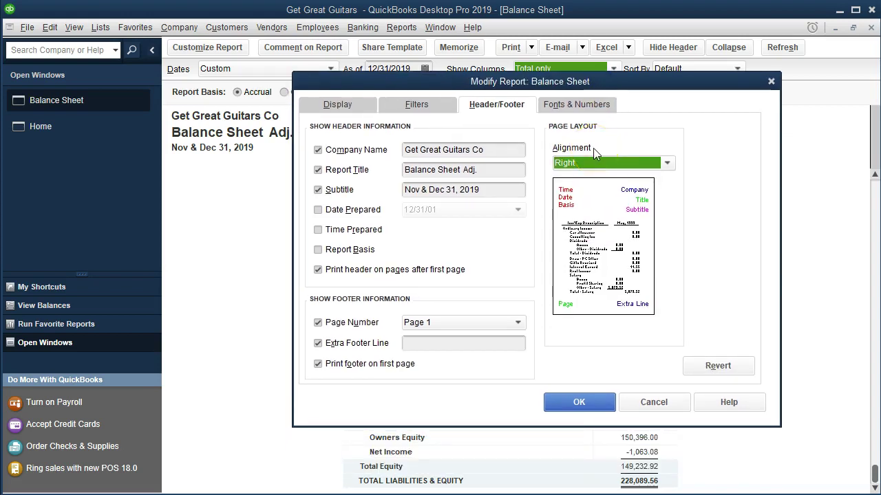
click(707, 369)
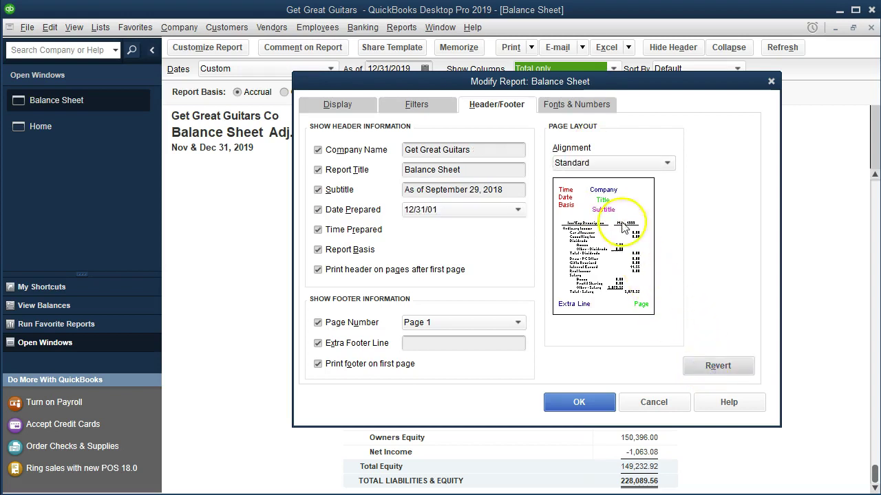
click(619, 163)
click(619, 164)
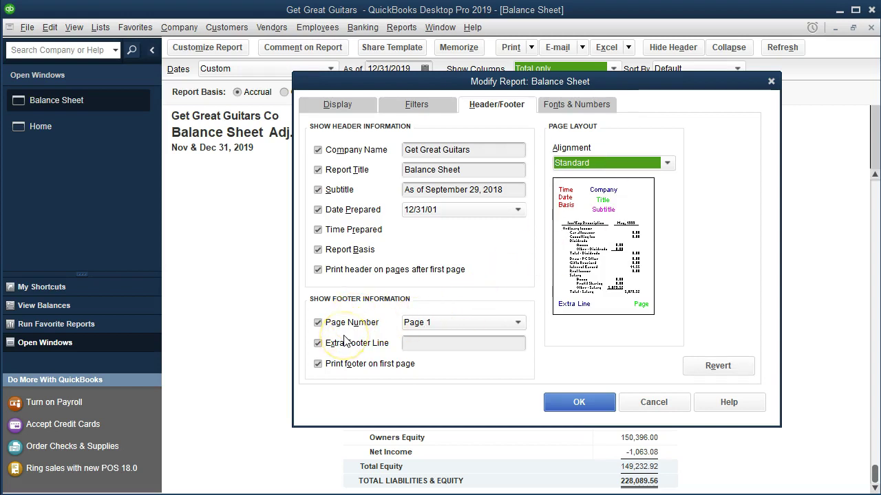
- Keep 'Page 1' numbering, enter the name as the extra footer line, and print it on page one
click(482, 323)
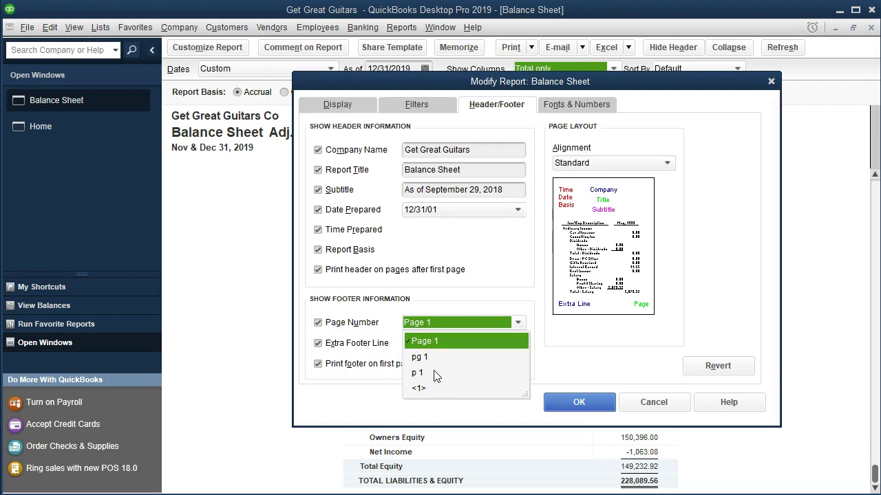
click(384, 301)
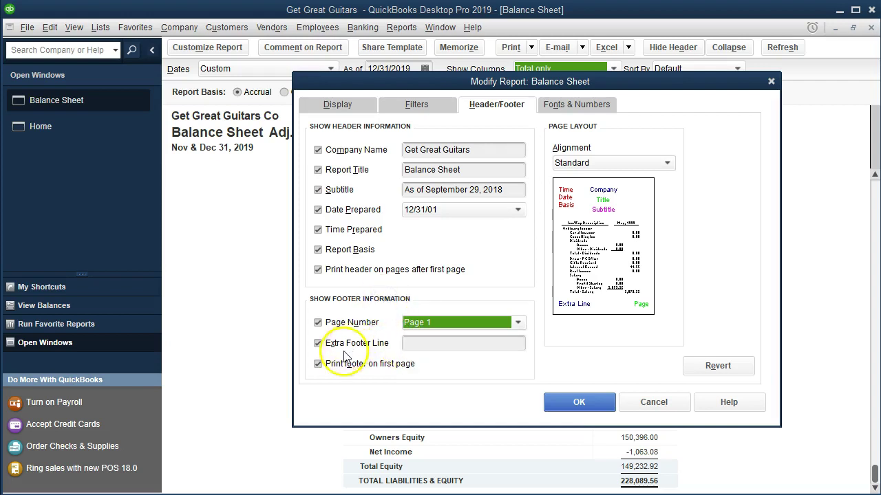
click(426, 346)
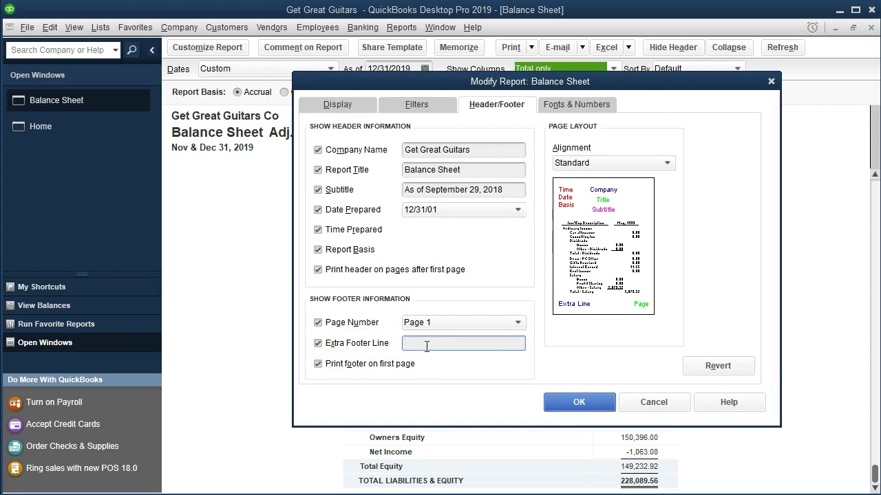
text(Smith)
click(425, 342)
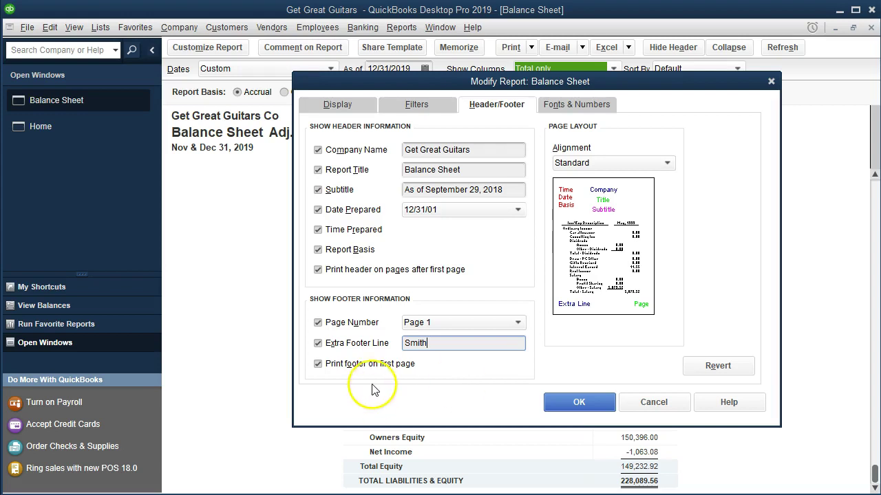
click(319, 370)
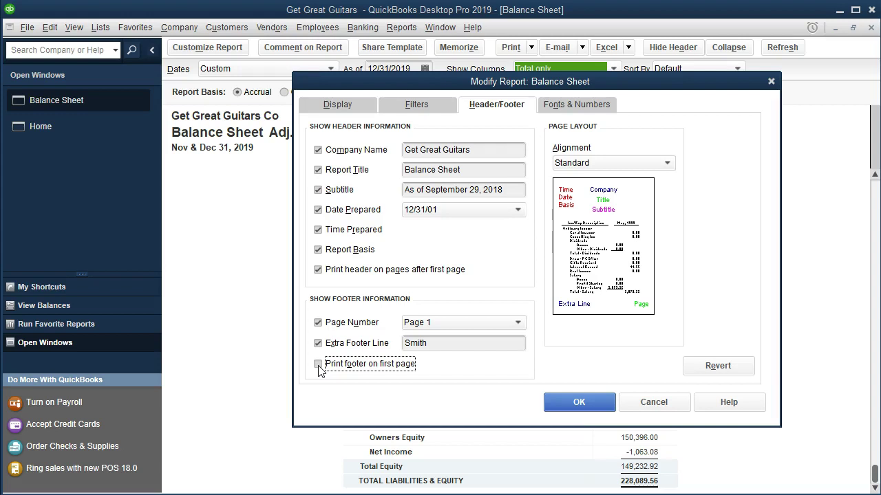
click(319, 369)
click(562, 402)
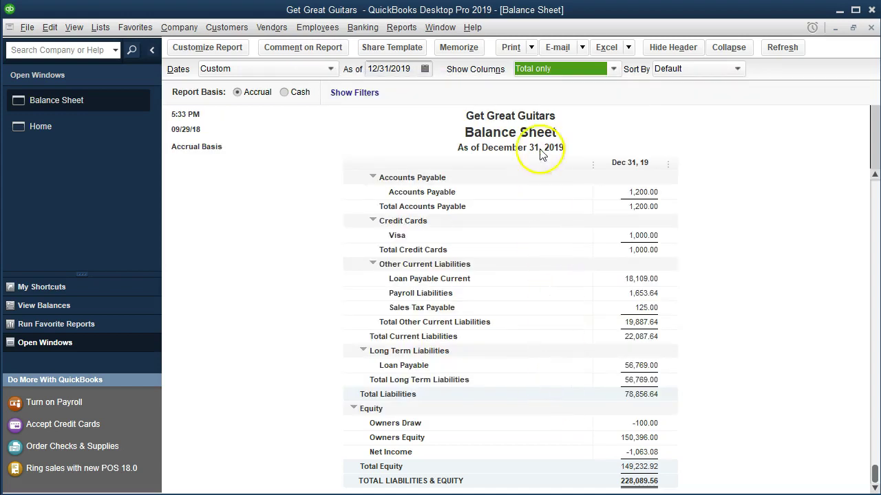
click(511, 47)
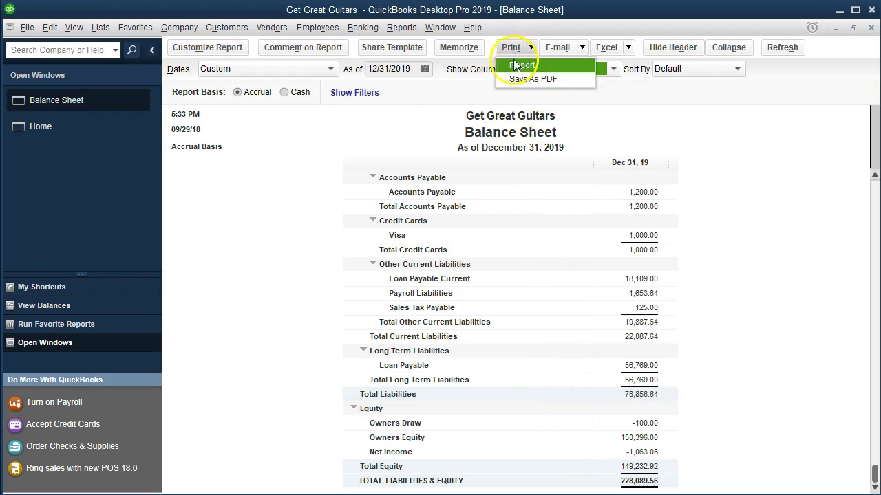
click(516, 61)
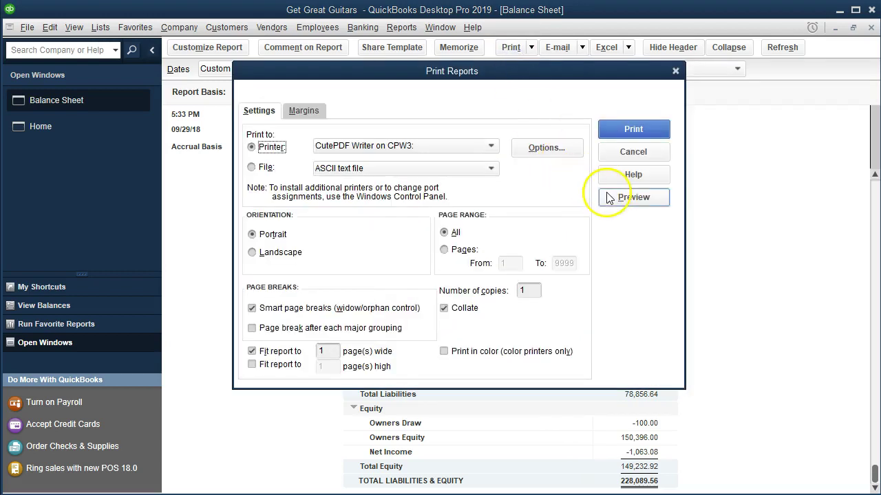
click(609, 198)
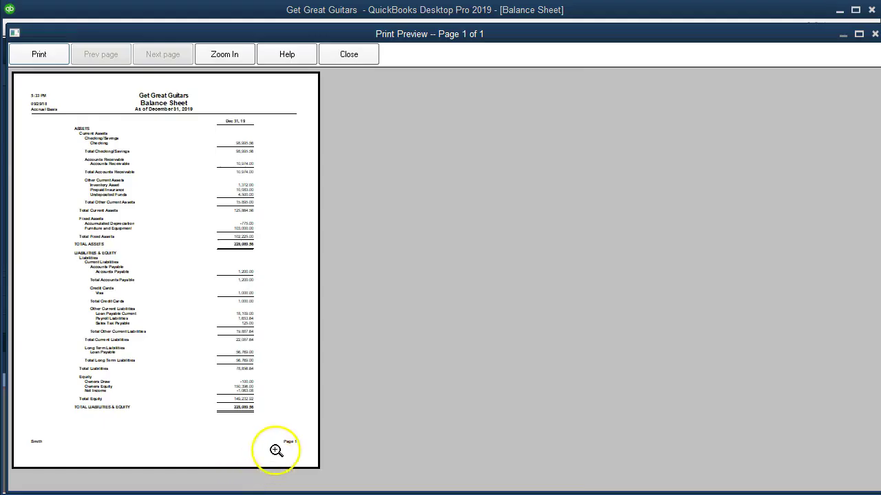
click(275, 447)
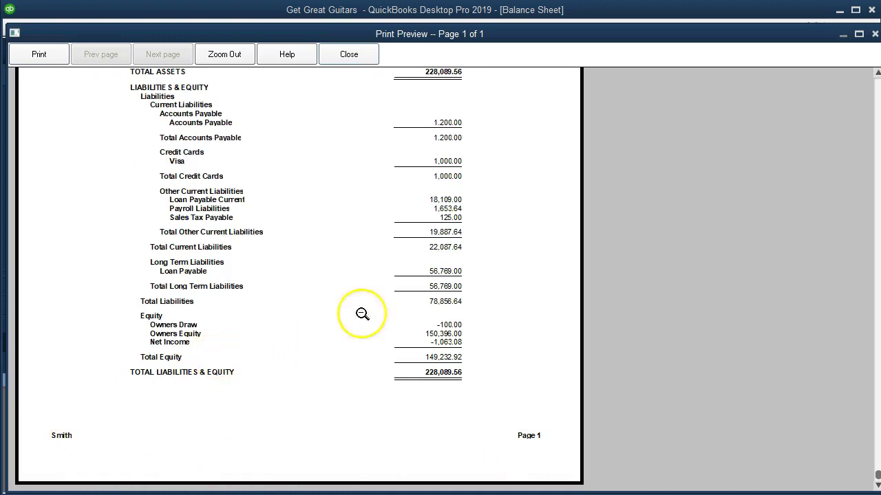
click(874, 35)
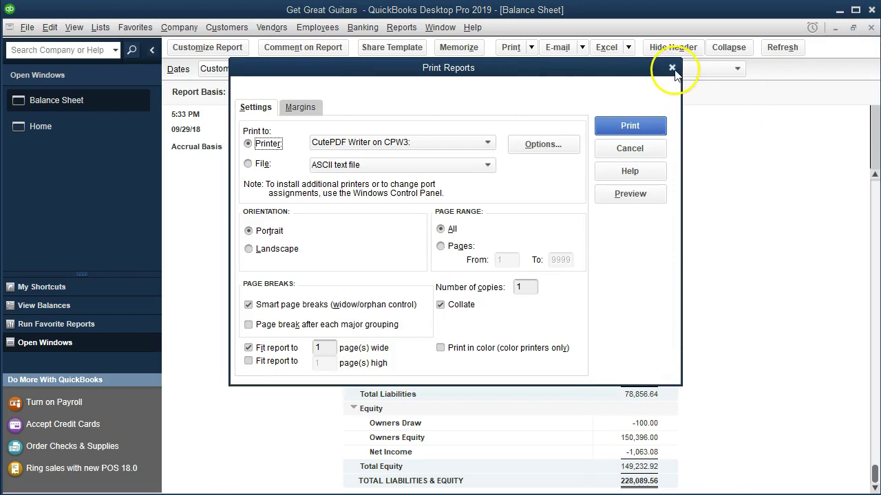
click(672, 68)
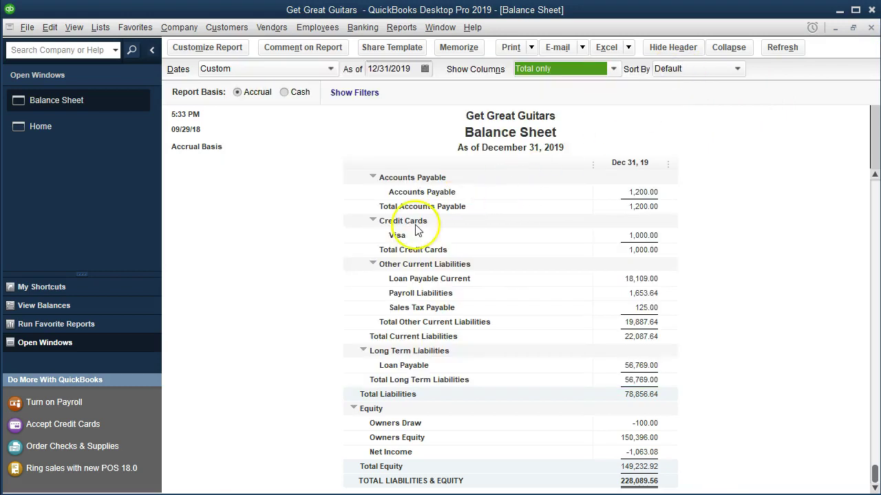